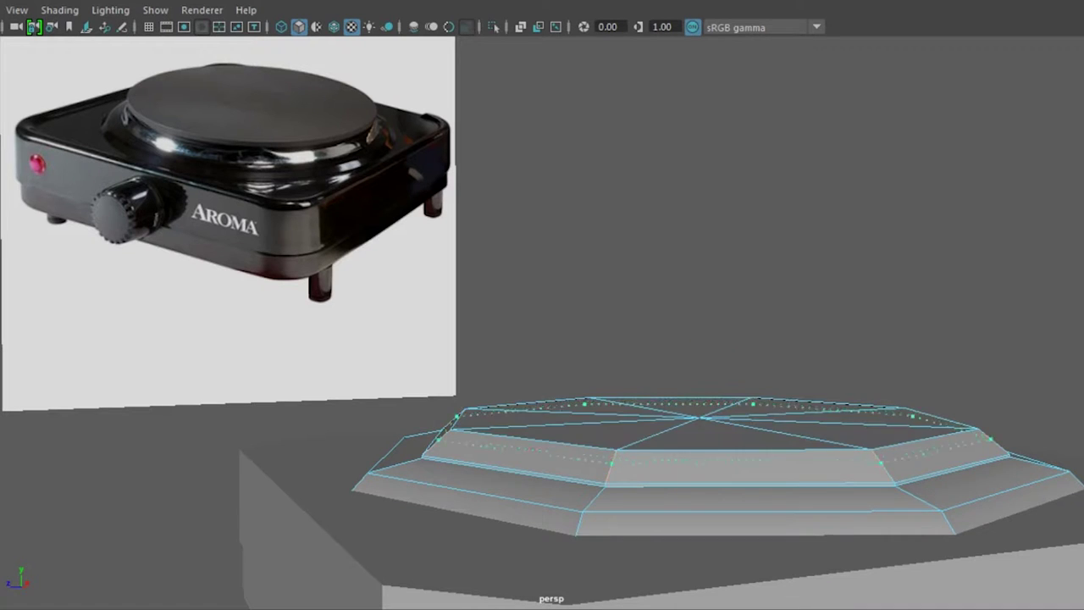
# - Display the stepped octagonal burner disc with smooth preview and zoom in on it
pyautogui.press('3')
pyautogui.scroll(3, 678, 474)
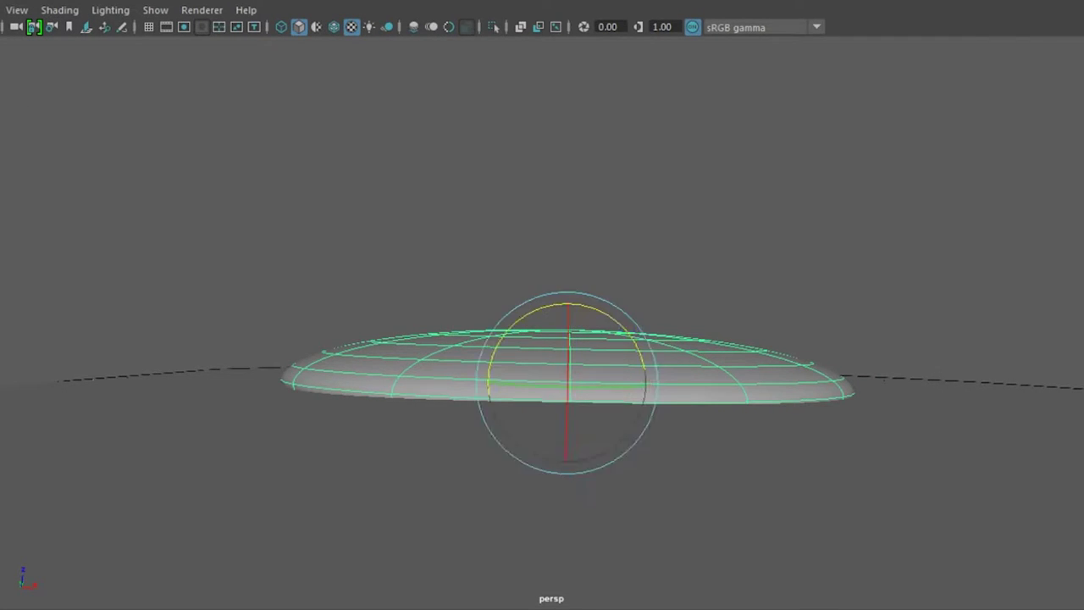
# - Switch to the Move tool to reposition the flattened sphere
pyautogui.press('w')
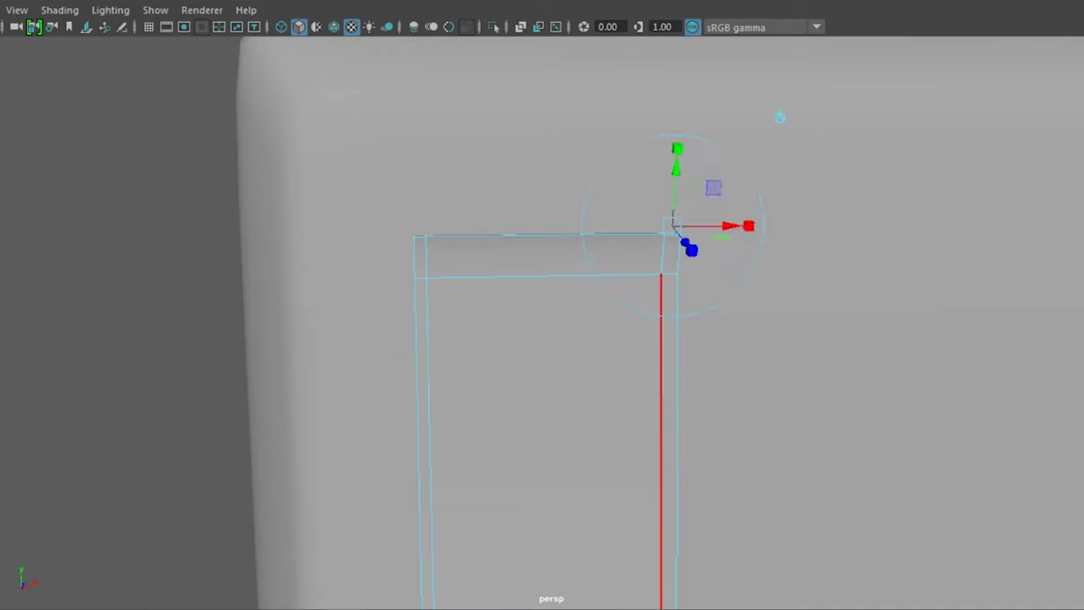
# - Orbit the view round to the side of the octagonal cylinder
pyautogui.keyDown('alt'); pyautogui.moveTo(643, 322); pyautogui.dragTo(757, 240); pyautogui.keyUp('alt')
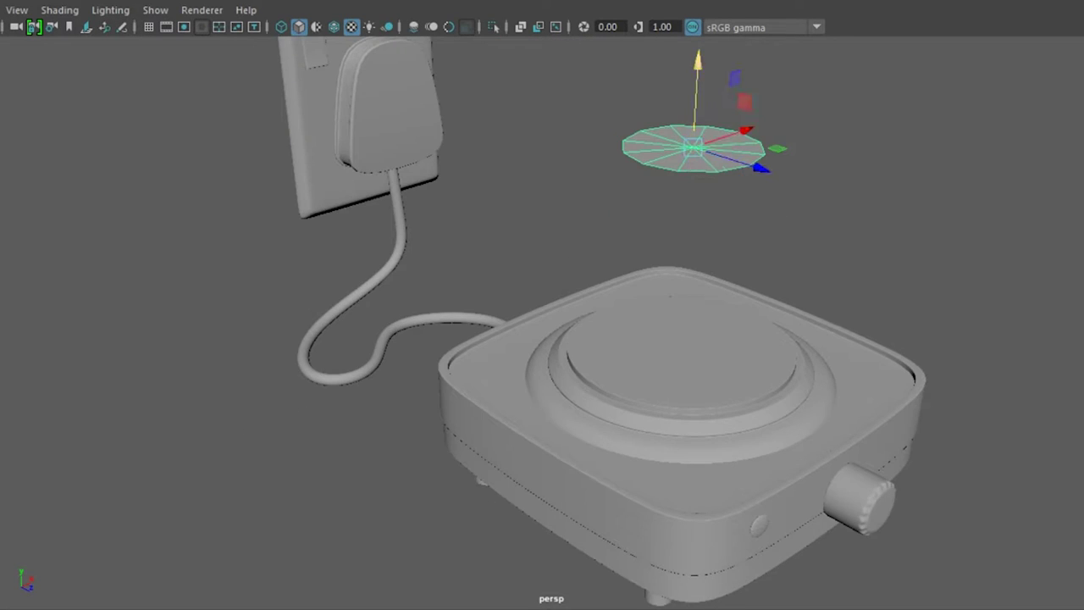
# - Frame the selected disc in the viewport
pyautogui.press('f')
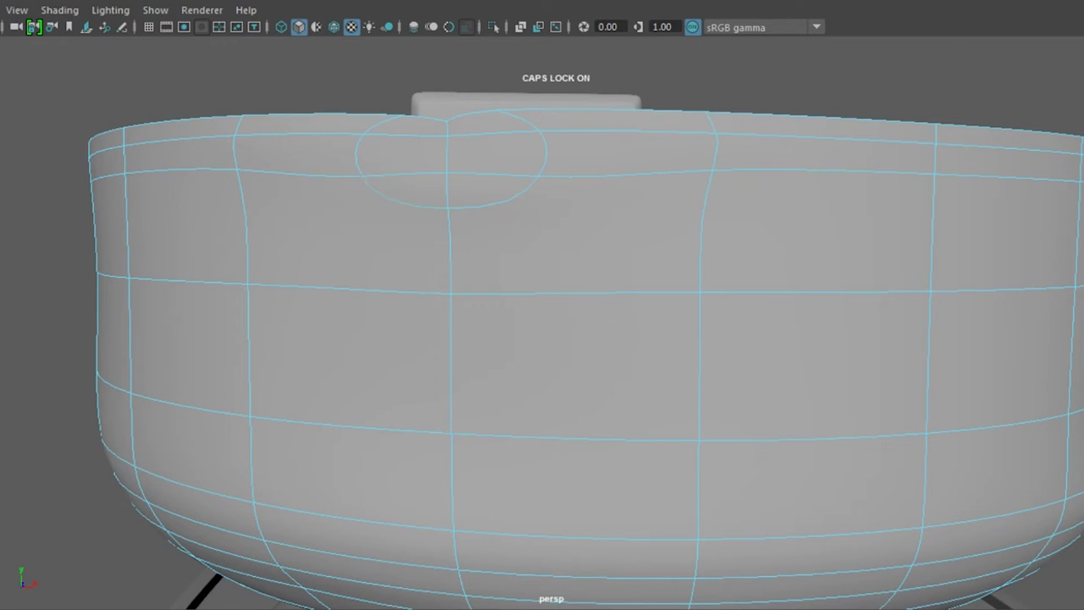
# - Show the saucepan body as its unsmoothed low-poly cage
pyautogui.press('1')
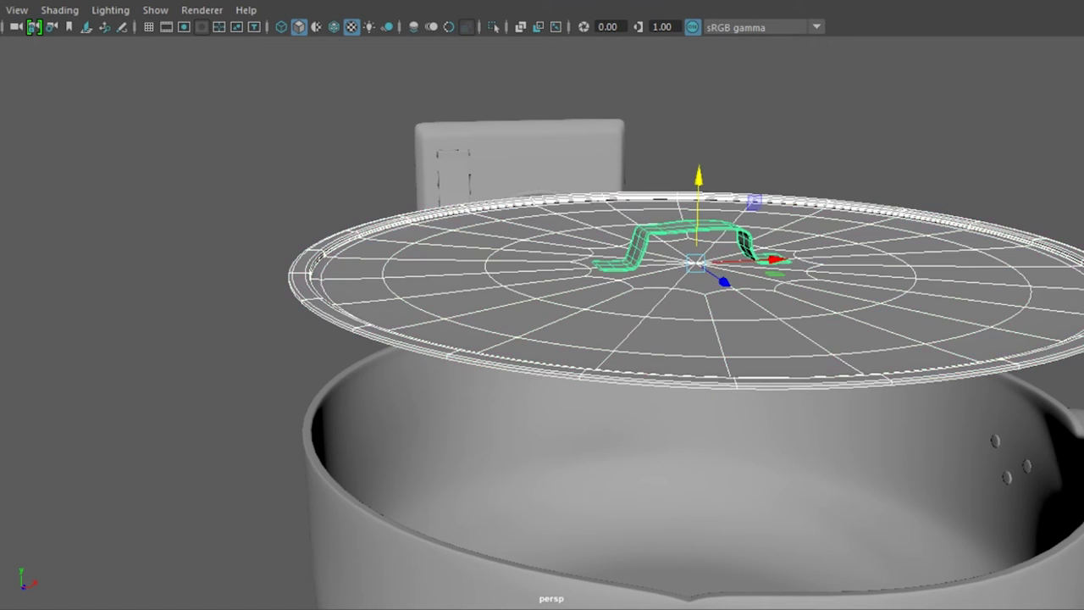
# - Extend the current selection to the whole saucepan lid
pyautogui.press('Up')
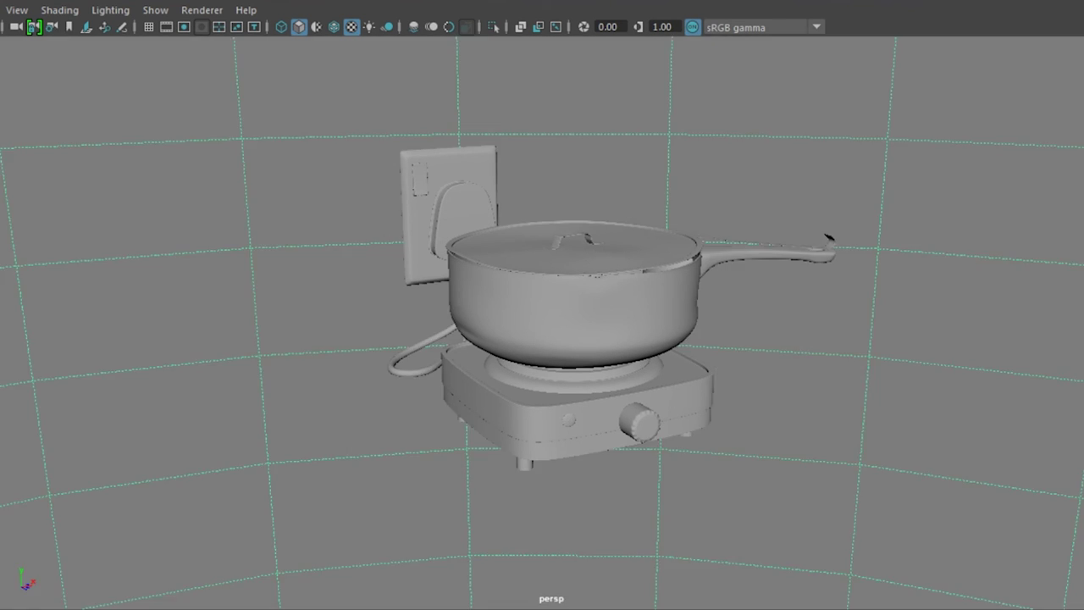
# - Frame the entire hot plate and saucepan model inside the 1024x768 render frame
pyautogui.press('a')
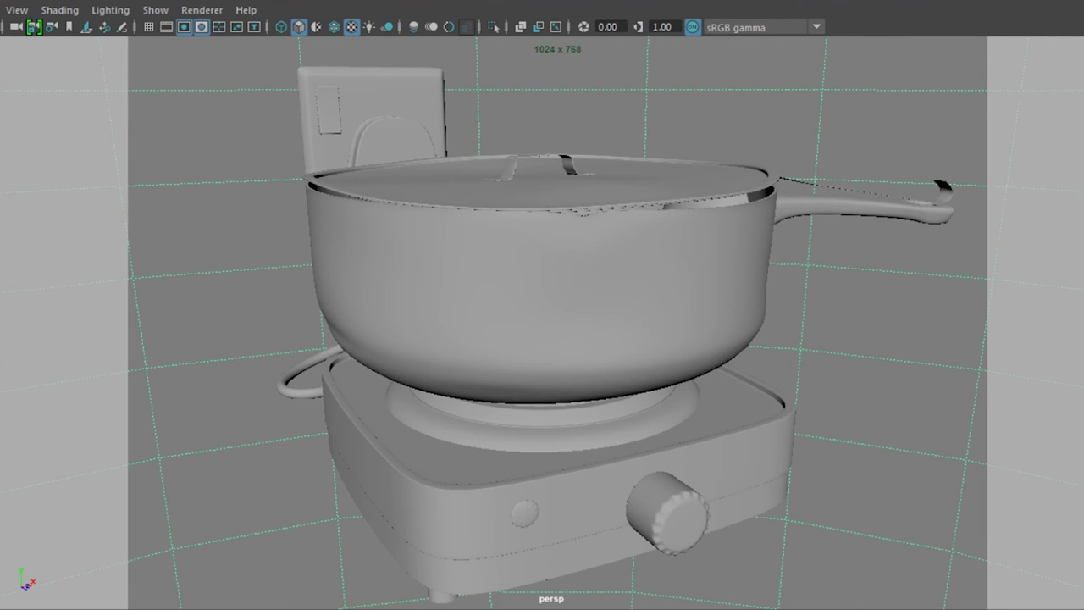